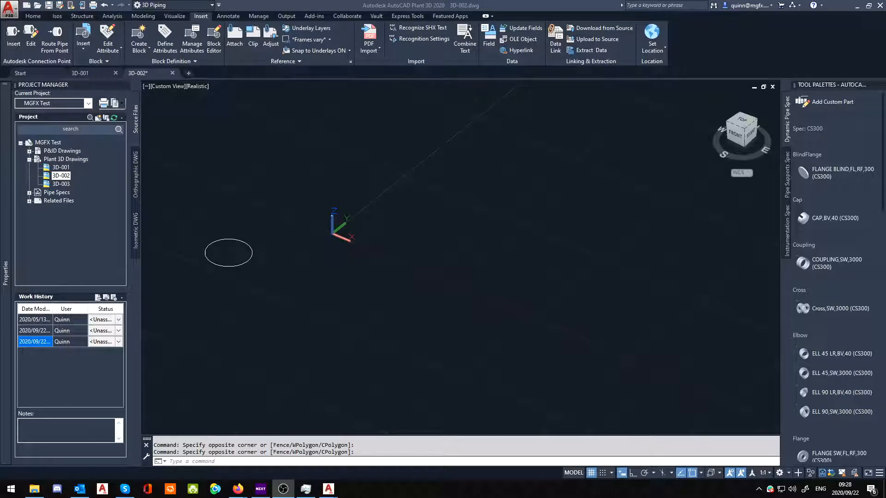
View the plant model in drawing 3D-001, and return to drawing 3D-002
{"action": "left_click", "coordinate": [90, 75]}
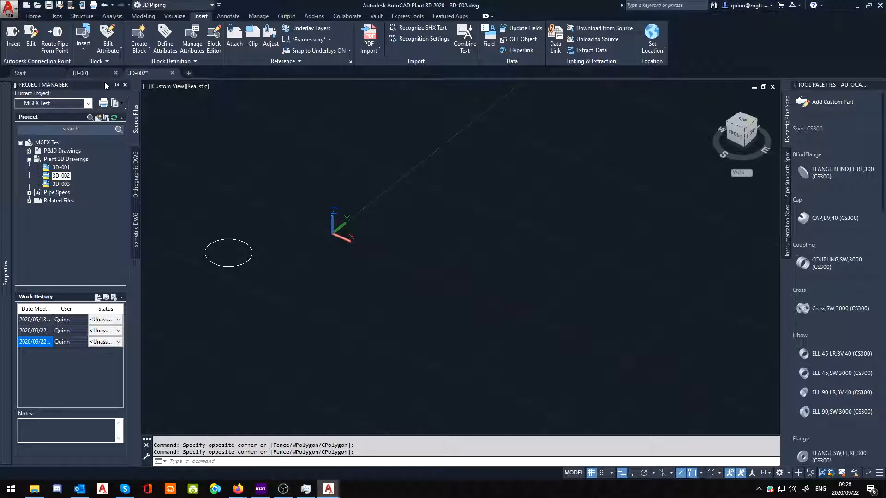
{"action": "left_click", "coordinate": [90, 72]}
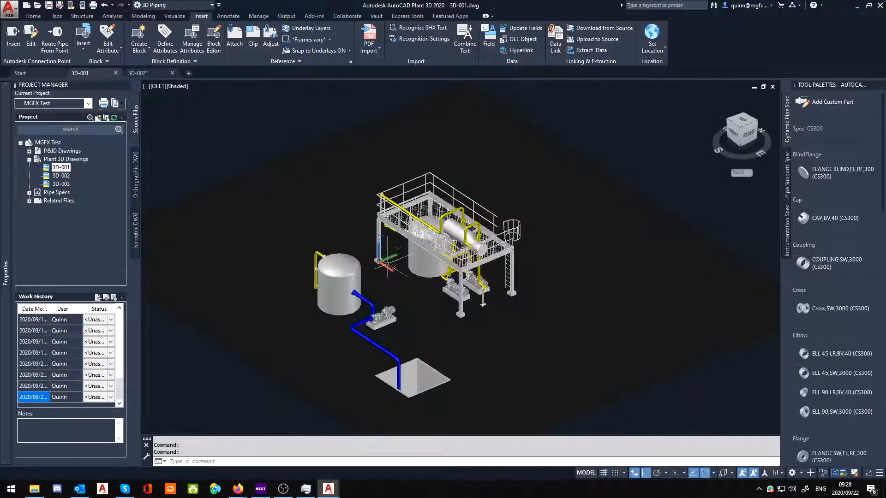
{"action": "left_click", "coordinate": [137, 73]}
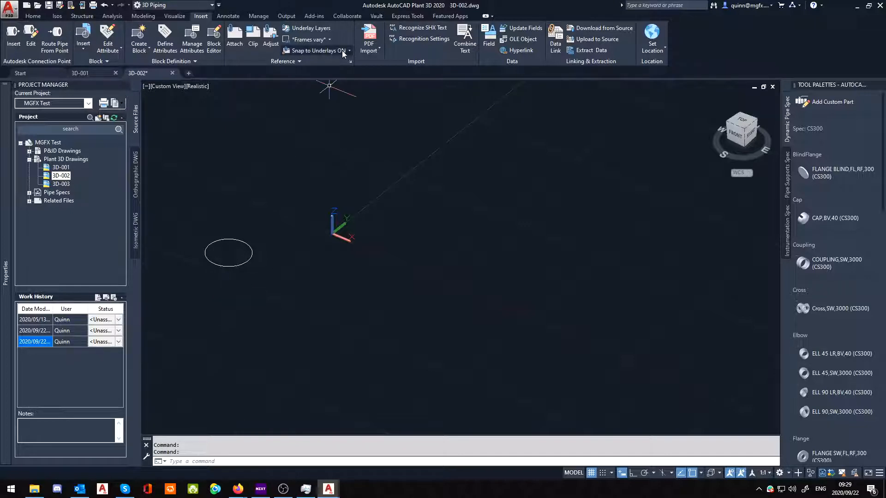
{"action": "middle_click_drag", "start_coordinate": [414, 181], "coordinate": [409, 222]}
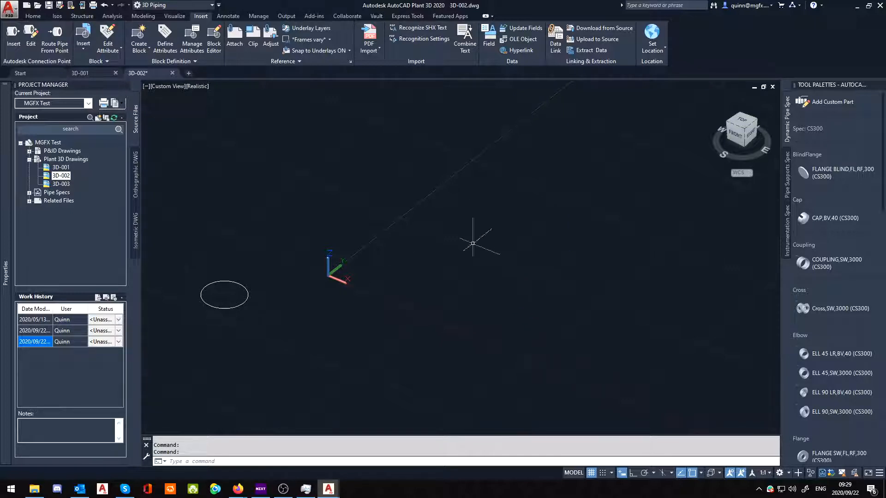
{"action": "scroll", "coordinate": [488, 286], "scroll_direction": "down", "scroll_amount": 2}
{"action": "middle_click_drag", "start_coordinate": [563, 284], "coordinate": [516, 276]}
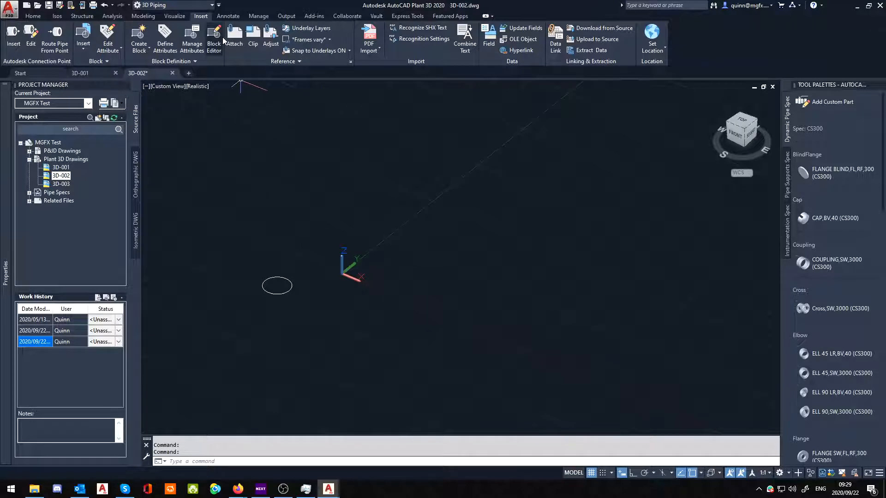
{"action": "left_click", "coordinate": [200, 19]}
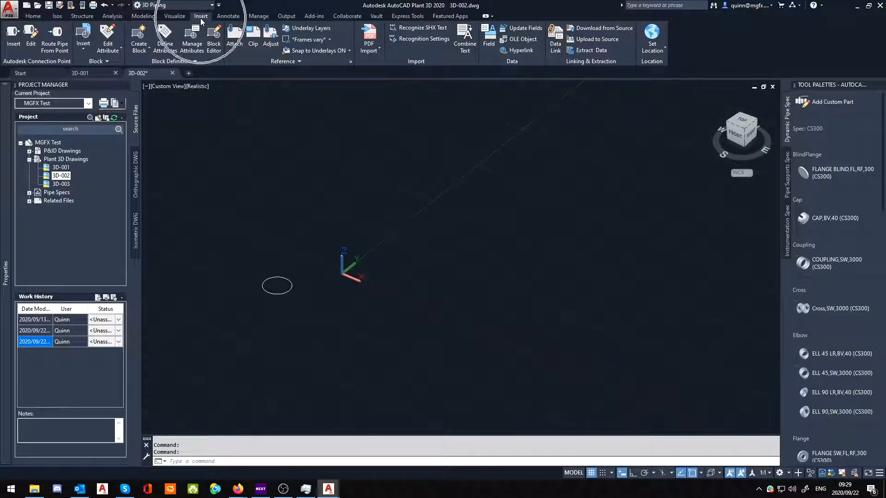
{"action": "left_click", "coordinate": [233, 44]}
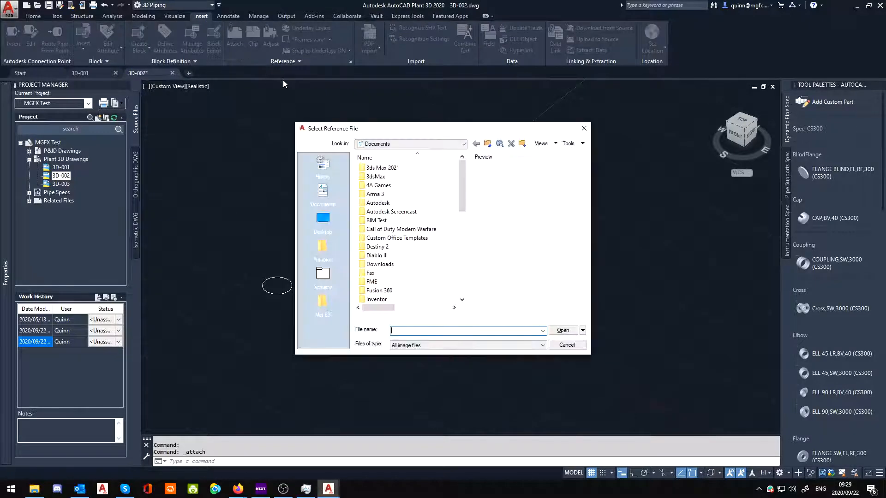
{"action": "scroll", "coordinate": [389, 249], "scroll_direction": "down", "scroll_amount": 5}
{"action": "scroll", "coordinate": [389, 250], "scroll_direction": "up", "scroll_amount": 3}
{"action": "left_click", "coordinate": [584, 130]}
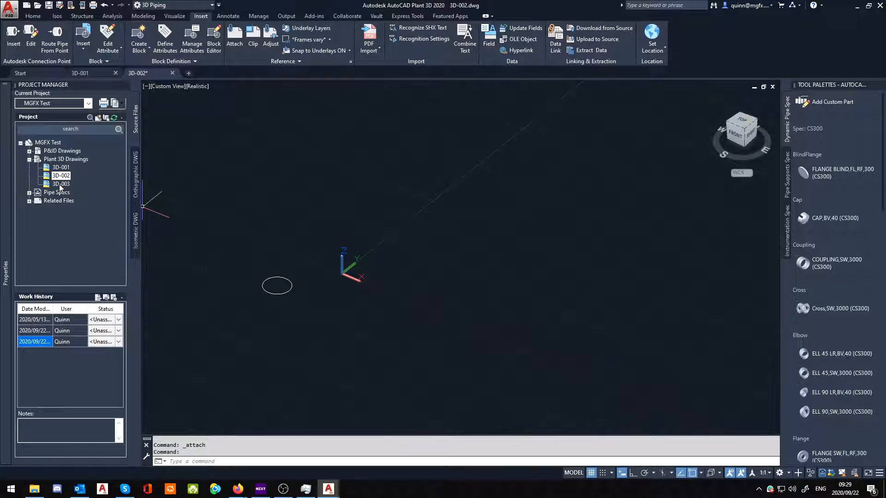
Attach project drawing 3D-001 to the current drawing as an overlay external reference with a relative path, inserted at 0,0,0
{"action": "right_click", "coordinate": [50, 168]}
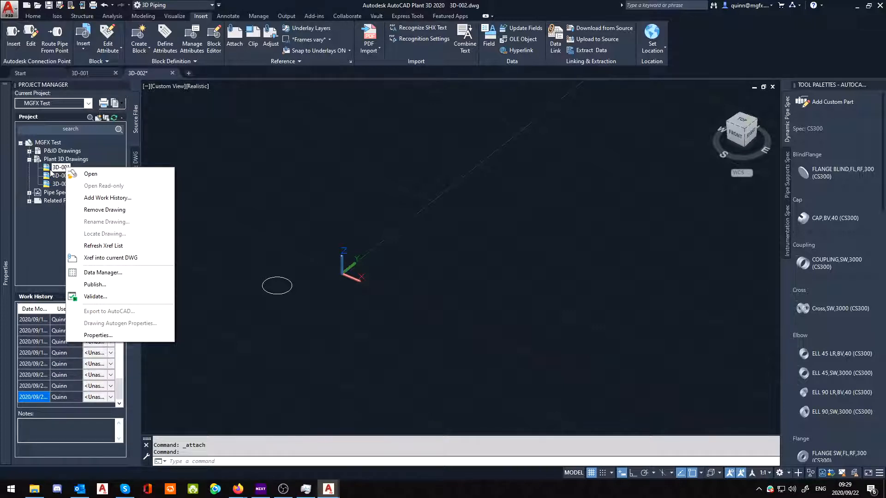
{"action": "left_click", "coordinate": [129, 262]}
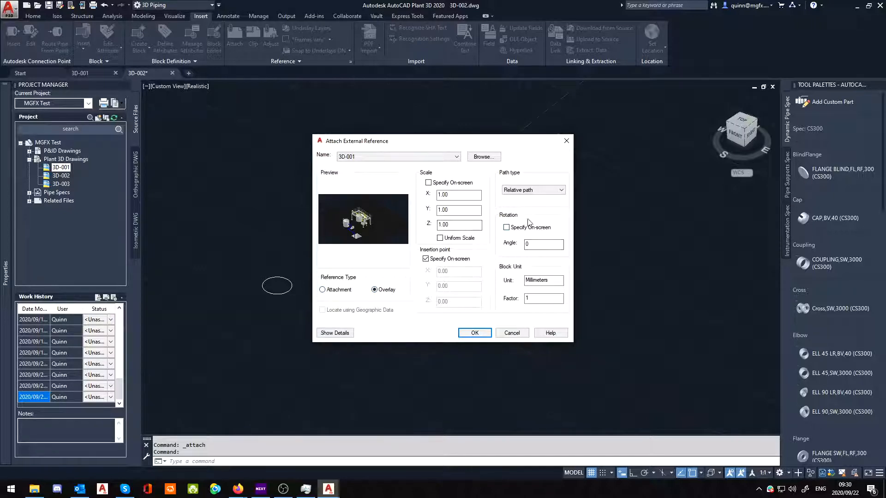
{"action": "left_click", "coordinate": [474, 333]}
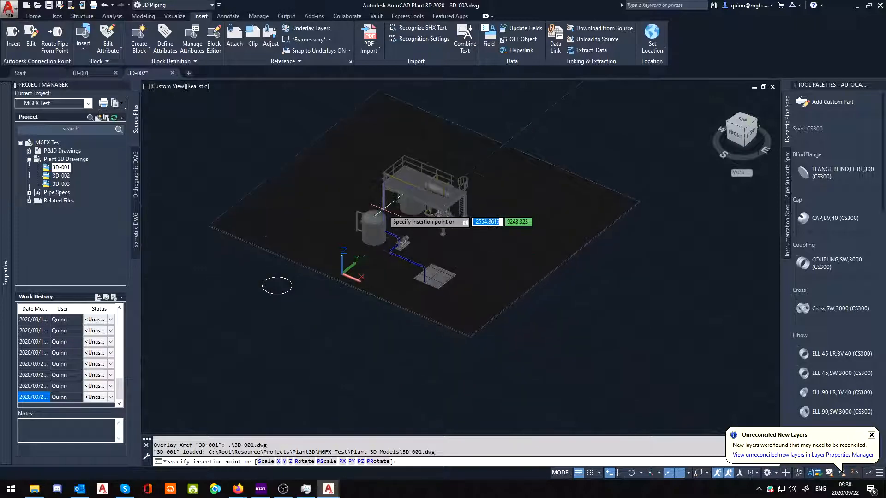
{"action": "type", "text": "0,"}
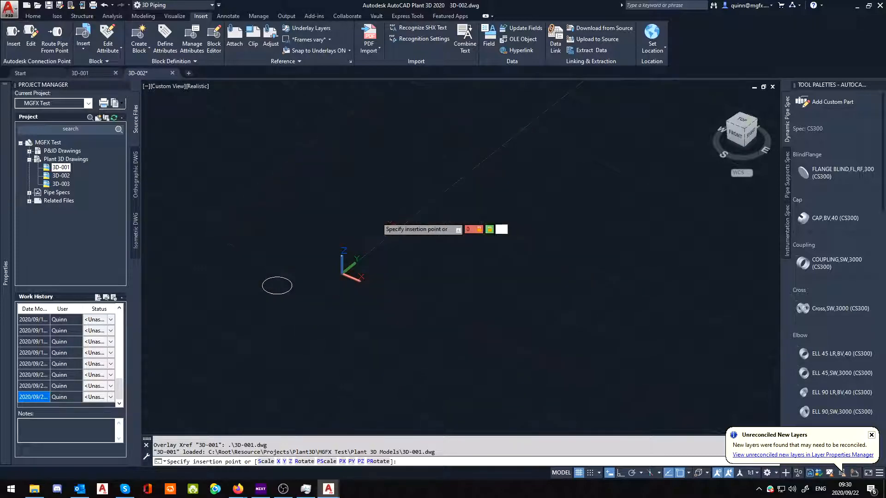
{"action": "type", "text": "0,0"}
{"action": "key", "text": "Return"}
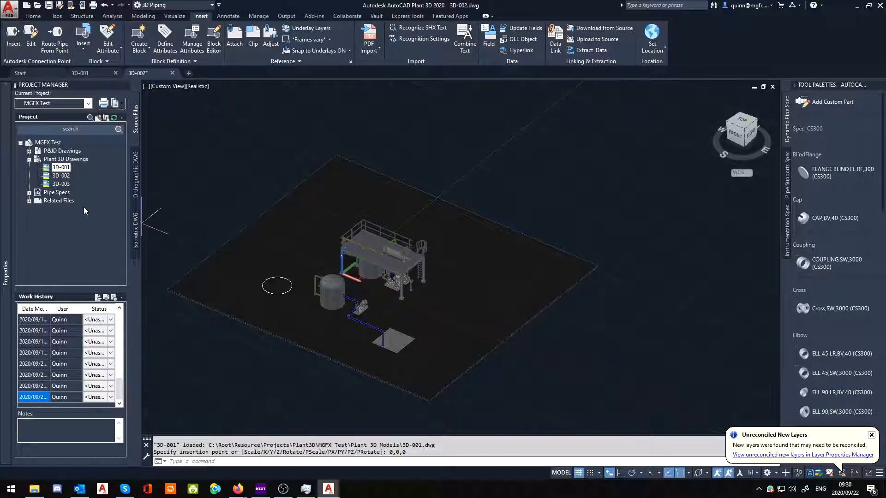
{"action": "double_click", "coordinate": [68, 171]}
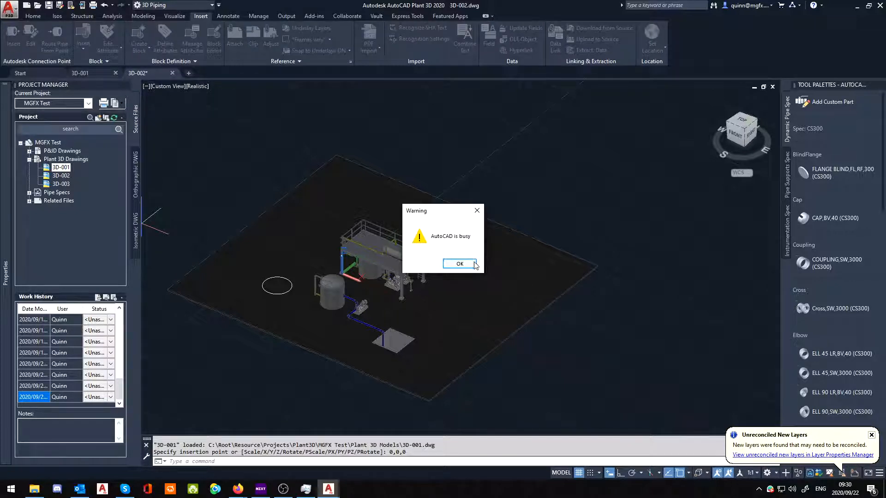
{"action": "left_click", "coordinate": [460, 264]}
{"action": "double_click", "coordinate": [86, 174]}
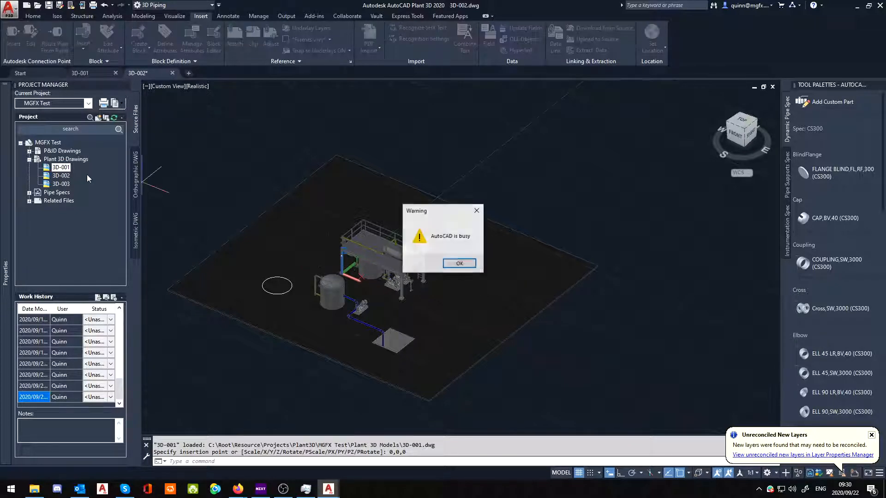
{"action": "left_click", "coordinate": [459, 264]}
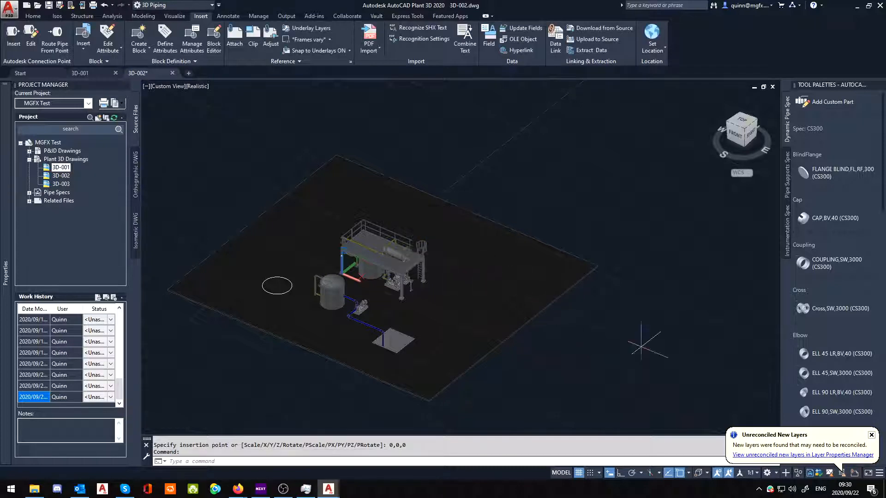
Dismiss the unreconciled layers notification and look over the referenced plant model
{"action": "left_click", "coordinate": [871, 435]}
{"action": "middle_click_drag", "start_coordinate": [383, 280], "coordinate": [400, 292], "text": "shift"}
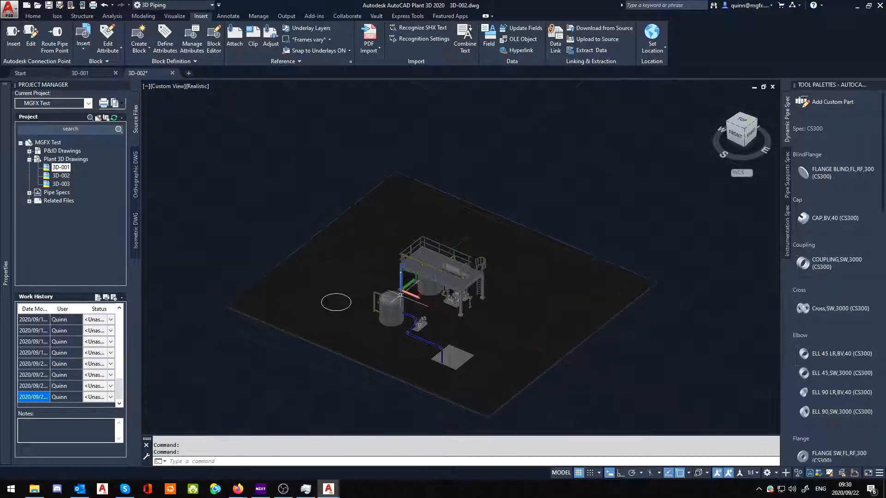
{"action": "scroll", "coordinate": [423, 362], "scroll_direction": "up", "scroll_amount": 2}
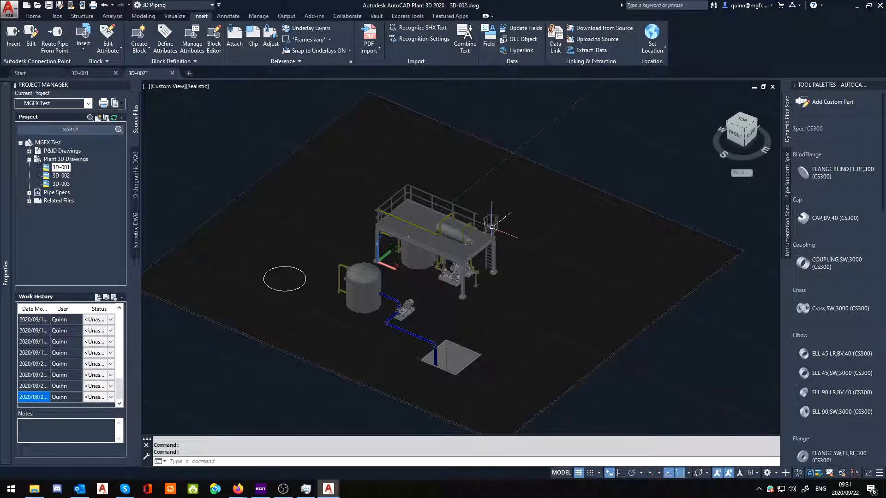
Bind the 3D-001 external reference into the current drawing using the Bind type, and close the External References manager
{"action": "type", "text": "XREF"}
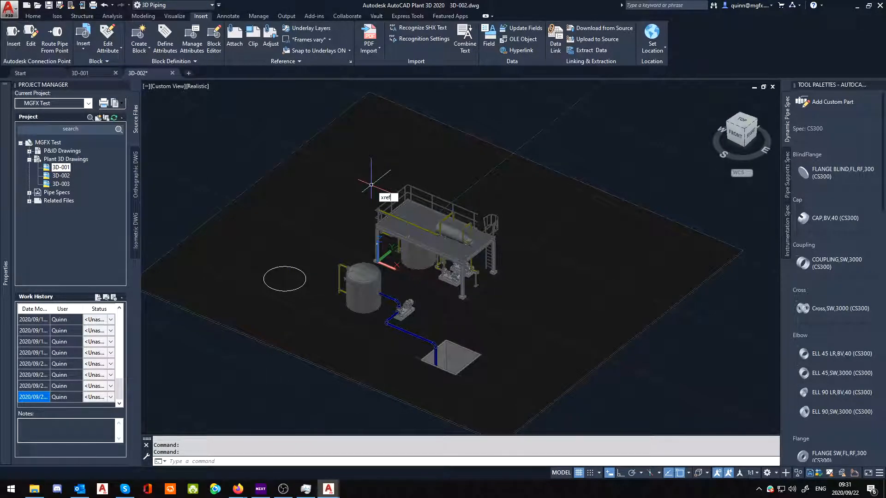
{"action": "key", "text": "Return"}
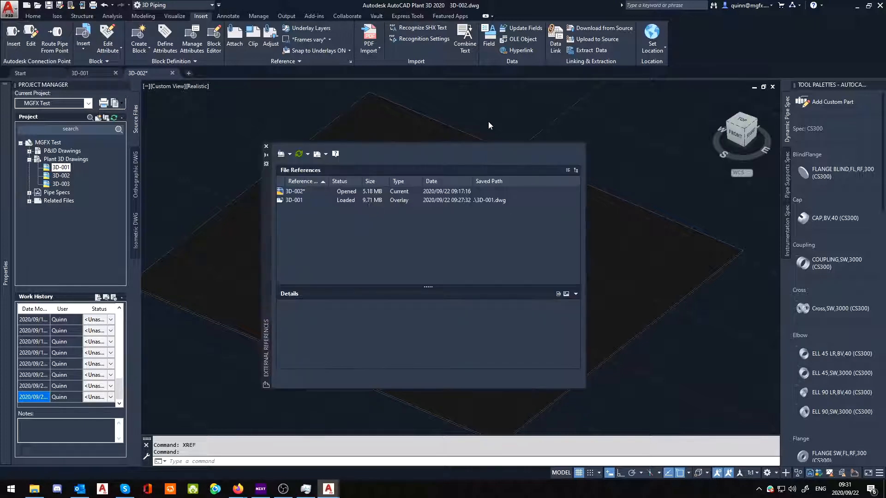
{"action": "right_click", "coordinate": [296, 202]}
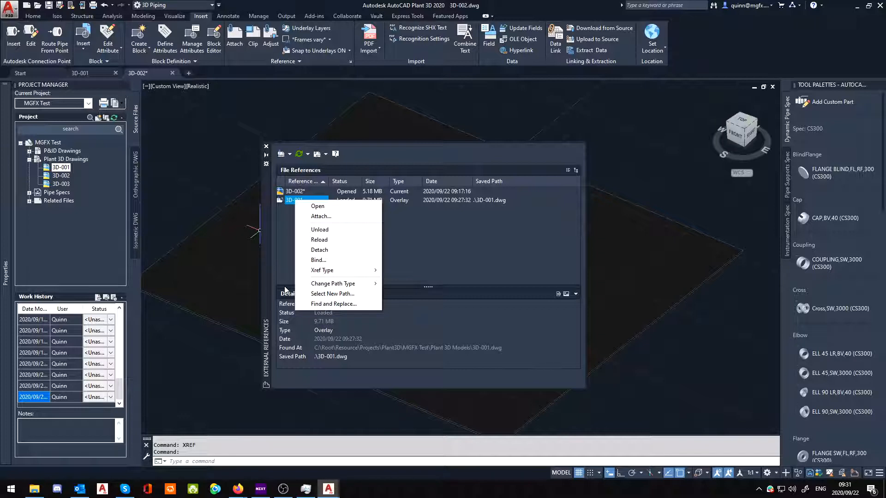
{"action": "left_click", "coordinate": [324, 261]}
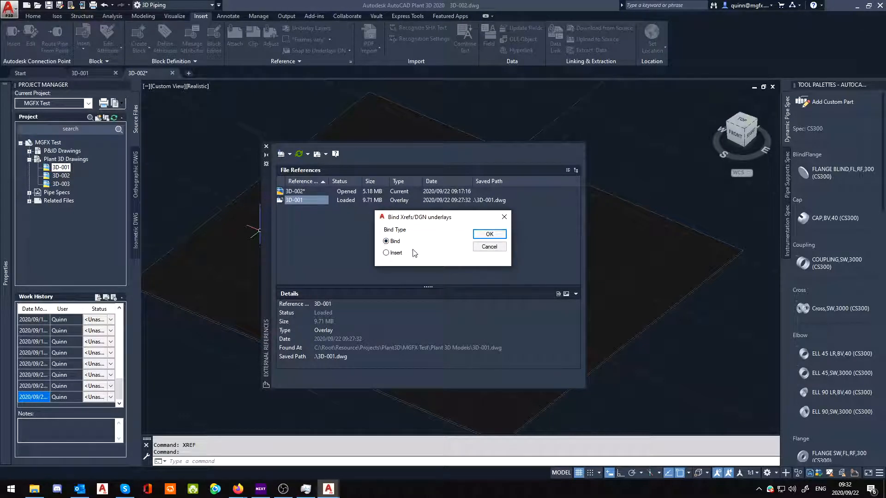
{"action": "left_click", "coordinate": [490, 235]}
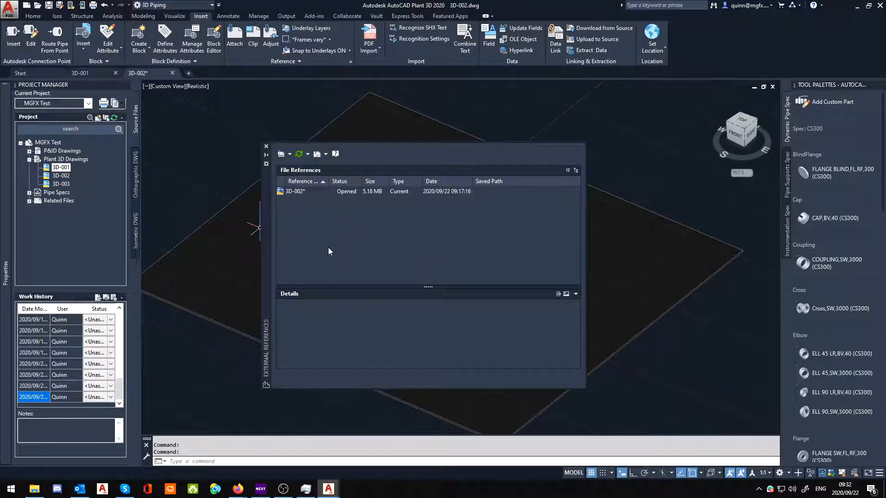
{"action": "left_click", "coordinate": [266, 146]}
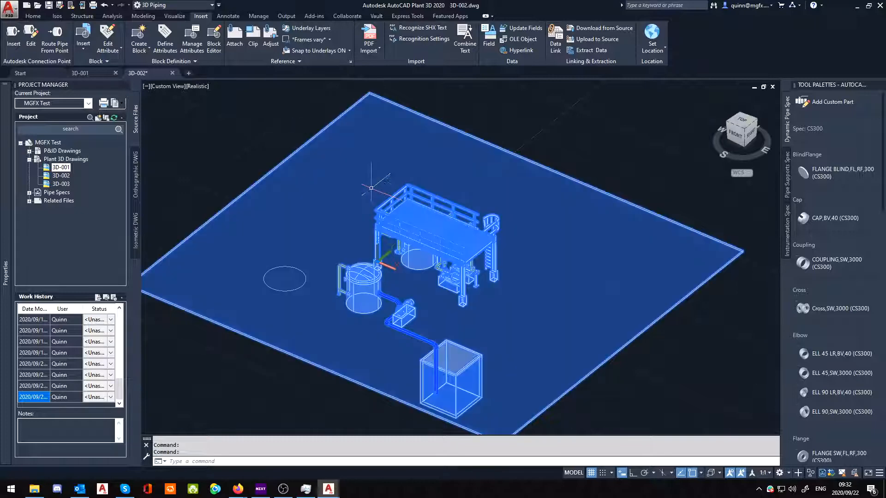
{"action": "key", "text": "Escape"}
Examine the bound 3D-001 plant model and check the properties of its block reference
{"action": "scroll", "coordinate": [426, 253], "scroll_direction": "up", "scroll_amount": 3}
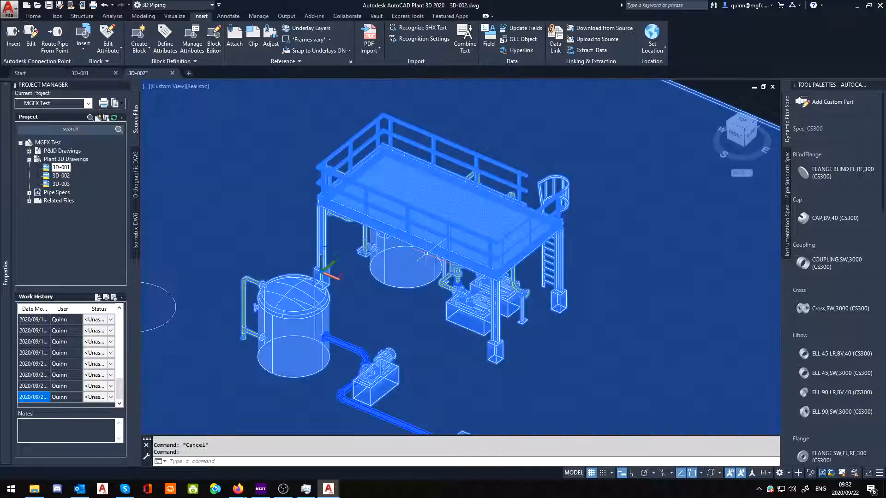
{"action": "key", "text": "Escape"}
{"action": "middle_click_drag", "start_coordinate": [431, 322], "coordinate": [499, 304], "text": "shift"}
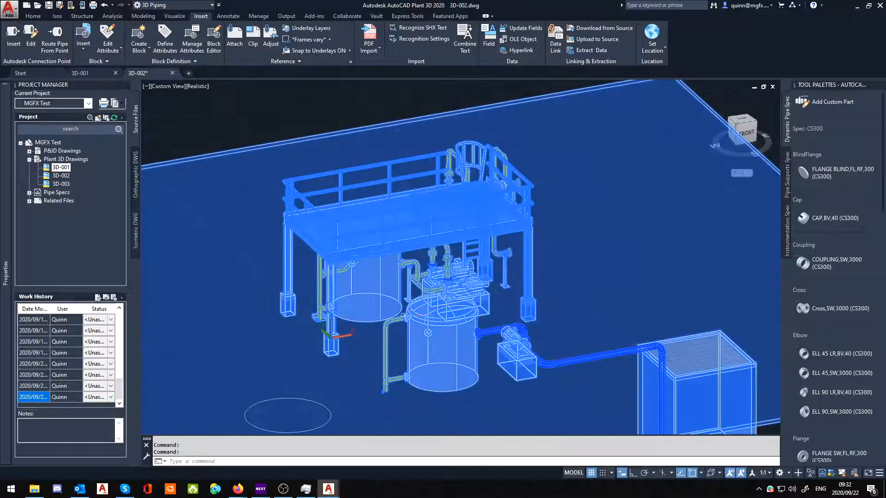
{"action": "key", "text": "Escape"}
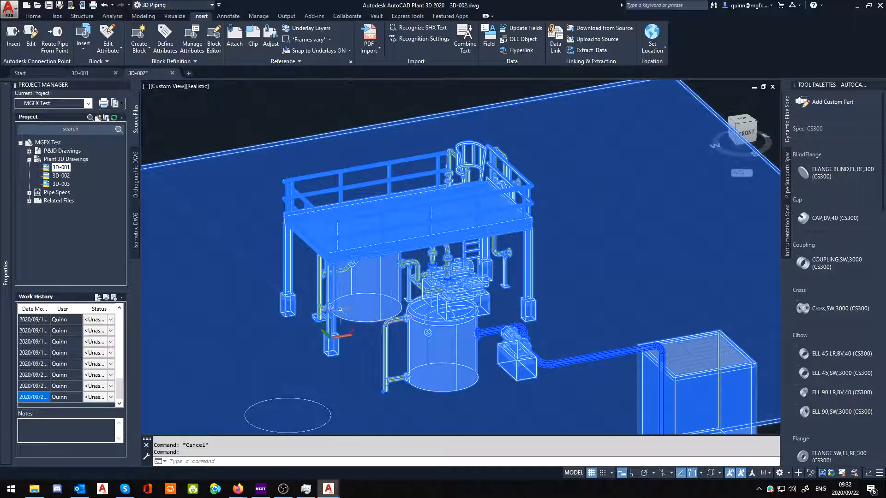
{"action": "middle_click_drag", "start_coordinate": [406, 258], "coordinate": [482, 231]}
{"action": "left_click", "coordinate": [68, 176]}
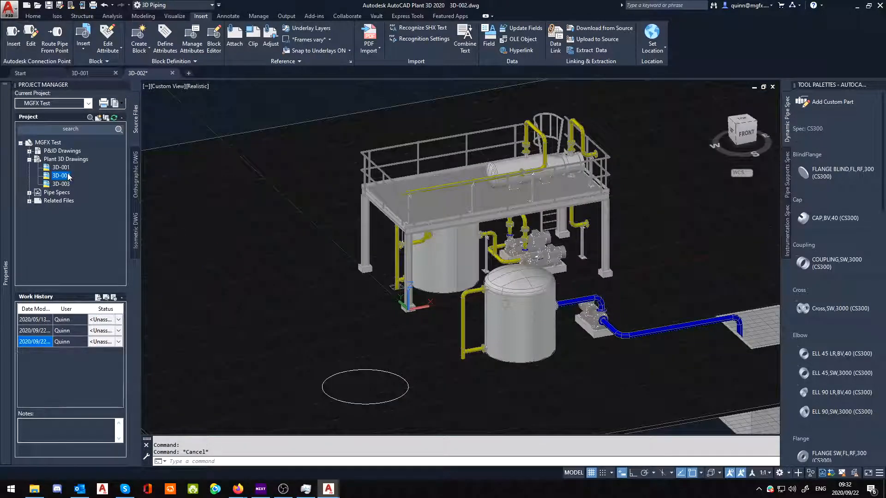
{"action": "left_click", "coordinate": [506, 248]}
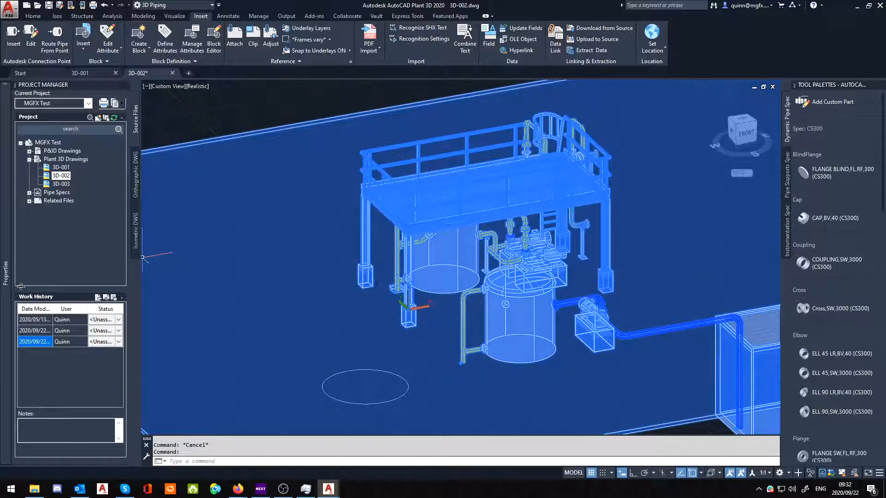
{"action": "mouse_move", "coordinate": [8, 288]}
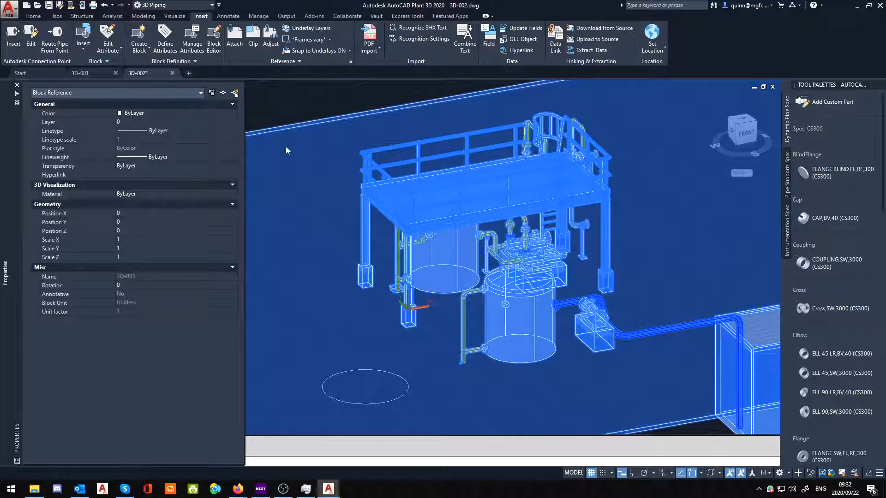
{"action": "key", "text": "Escape"}
Explode the bound 3D-001 block reference into its individual plant objects
{"action": "scroll", "coordinate": [481, 279], "scroll_direction": "down", "scroll_amount": 4}
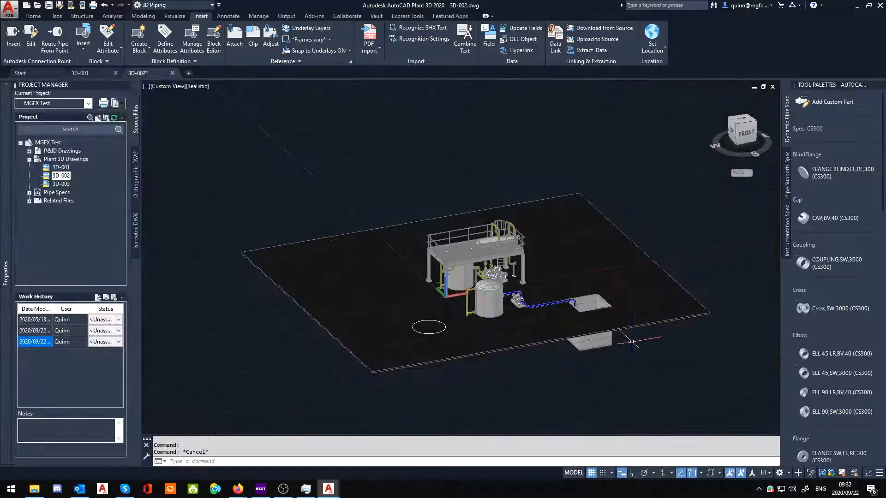
{"action": "middle_click_drag", "start_coordinate": [631, 341], "coordinate": [511, 344], "text": "shift"}
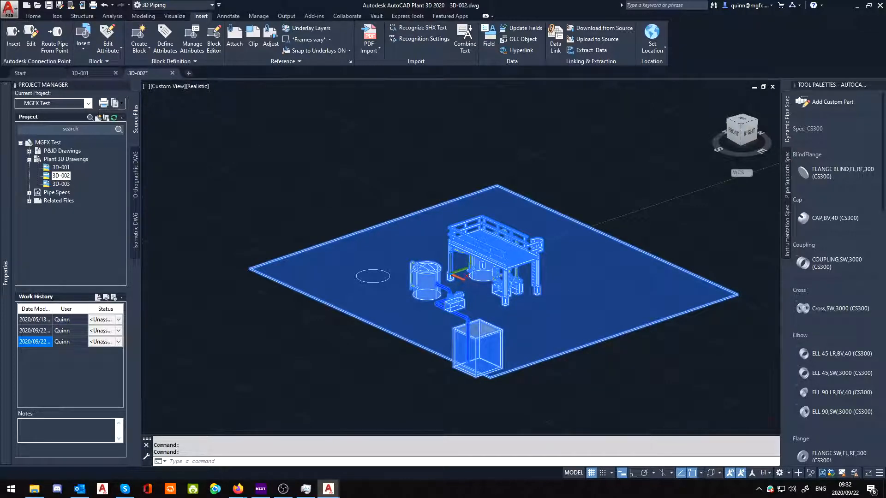
{"action": "scroll", "coordinate": [554, 267], "scroll_direction": "up", "scroll_amount": 6}
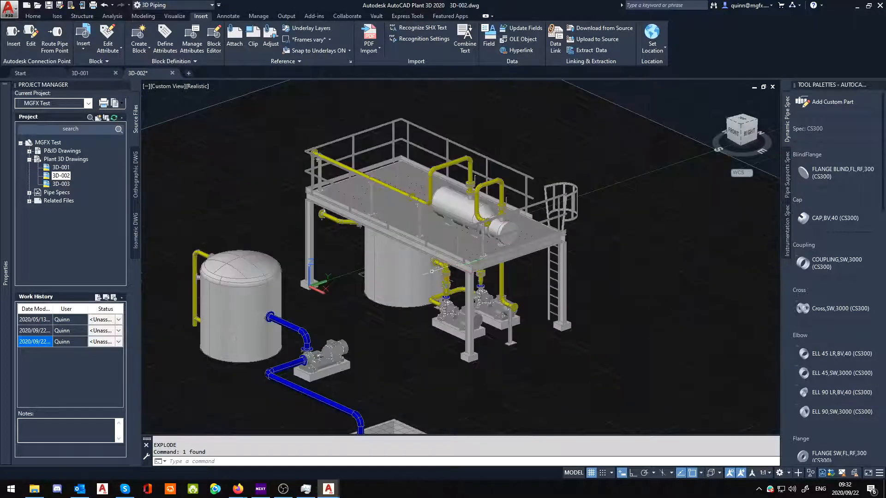
Select the vertical tank beneath the platform and examine its equipment properties
{"action": "left_click", "coordinate": [431, 272]}
{"action": "mouse_move", "coordinate": [12, 342]}
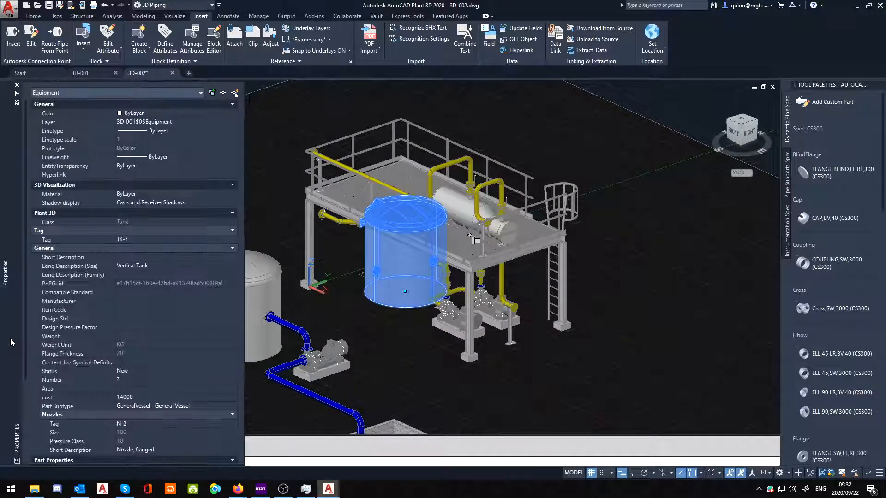
{"action": "scroll", "coordinate": [477, 324], "scroll_direction": "up", "scroll_amount": 4}
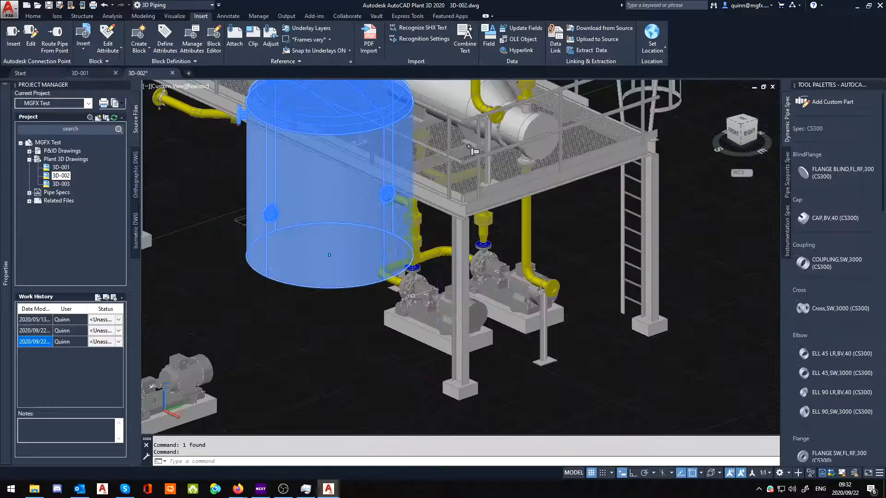
Examine the Plant 3D properties of the short vertical pipe above the front pump under the platform, and those of the pump itself
{"action": "key", "text": "Escape"}
{"action": "left_click", "coordinate": [412, 253]}
{"action": "mouse_move", "coordinate": [11, 323]}
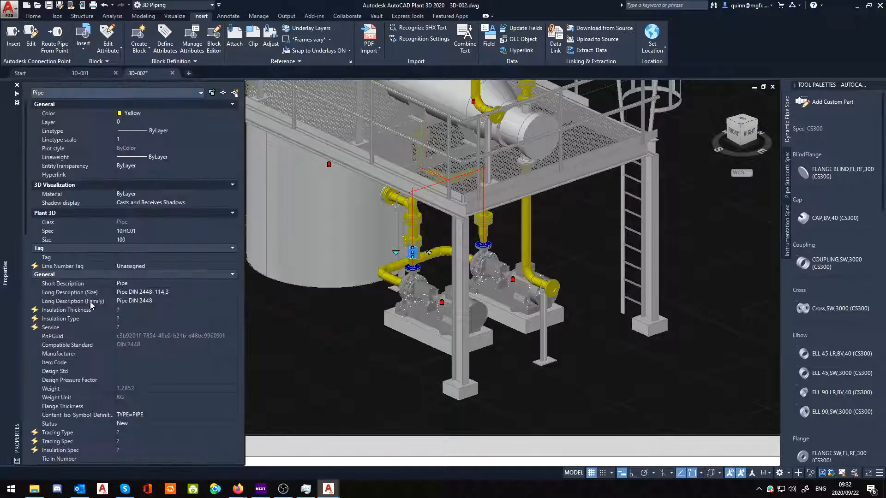
{"action": "key", "text": "Escape"}
{"action": "left_click", "coordinate": [434, 299]}
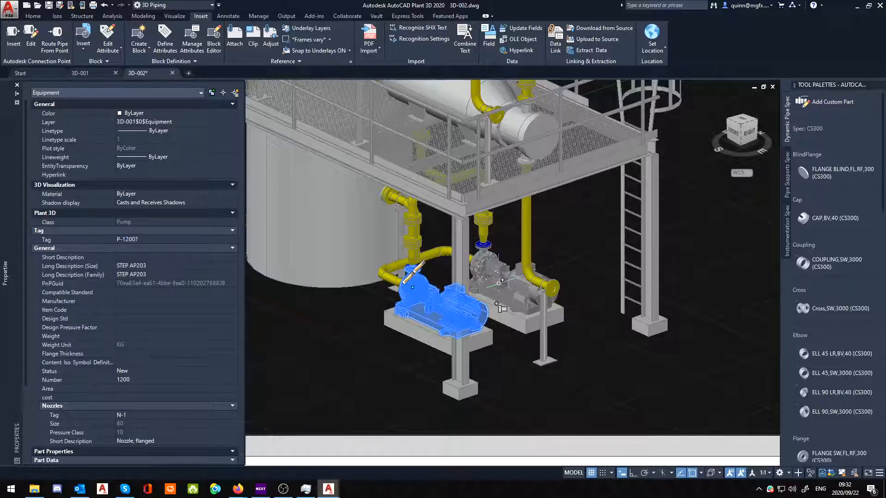
{"action": "key", "text": "Escape"}
{"action": "scroll", "coordinate": [543, 256], "scroll_direction": "down", "scroll_amount": 2}
{"action": "scroll", "coordinate": [288, 285], "scroll_direction": "down", "scroll_amount": 2}
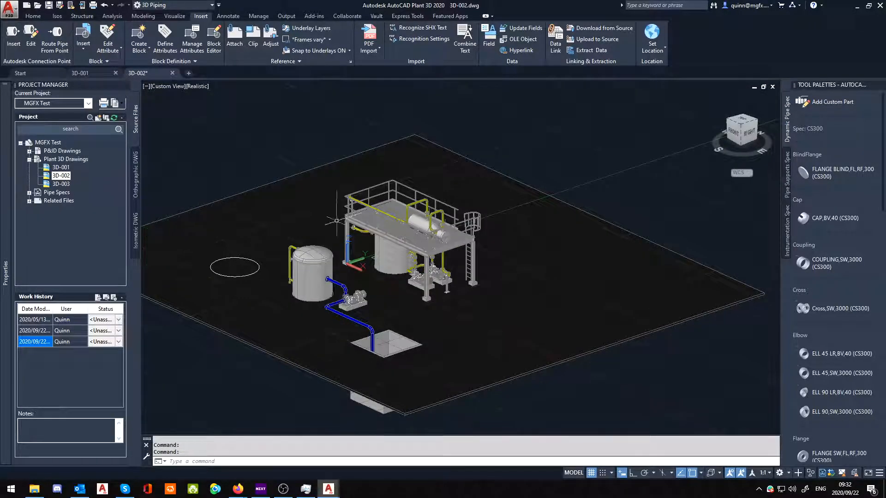
{"action": "scroll", "coordinate": [420, 282], "scroll_direction": "up", "scroll_amount": 3}
{"action": "scroll", "coordinate": [420, 283], "scroll_direction": "down", "scroll_amount": 2}
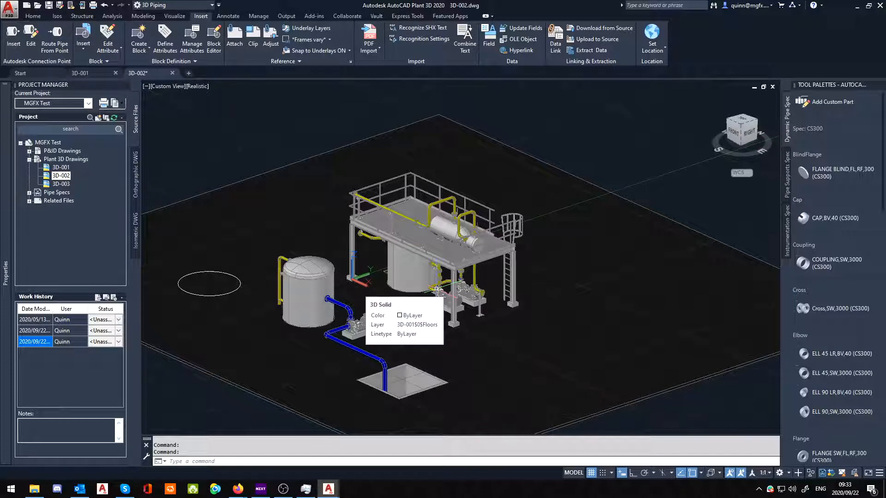
{"action": "type", "text": "AUTO"}
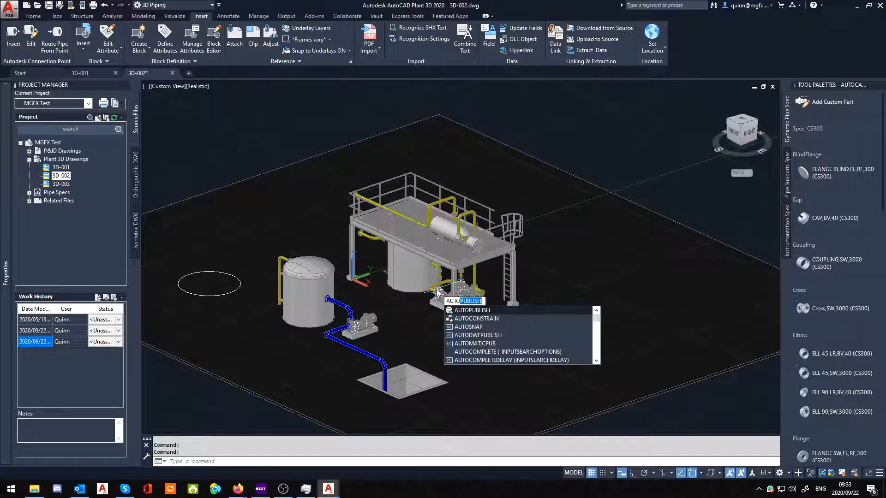
{"action": "type", "text": "ca"}
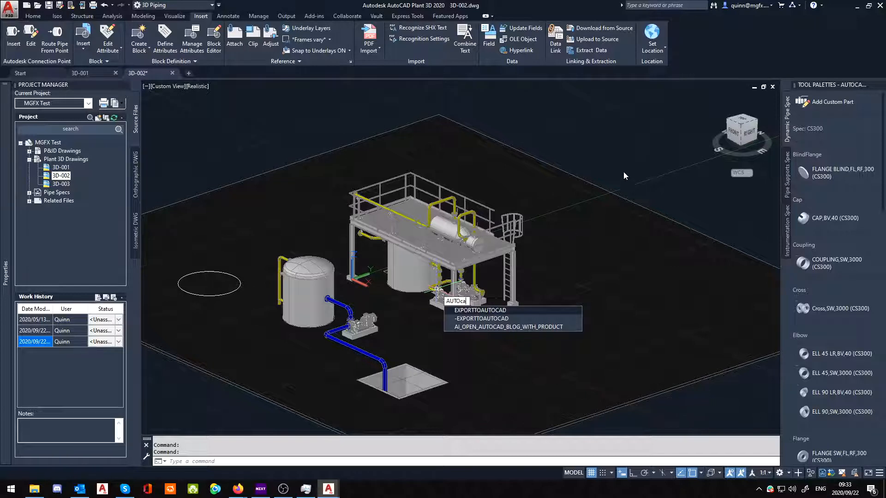
{"action": "key", "text": "Escape"}
{"action": "left_click", "coordinate": [616, 154]}
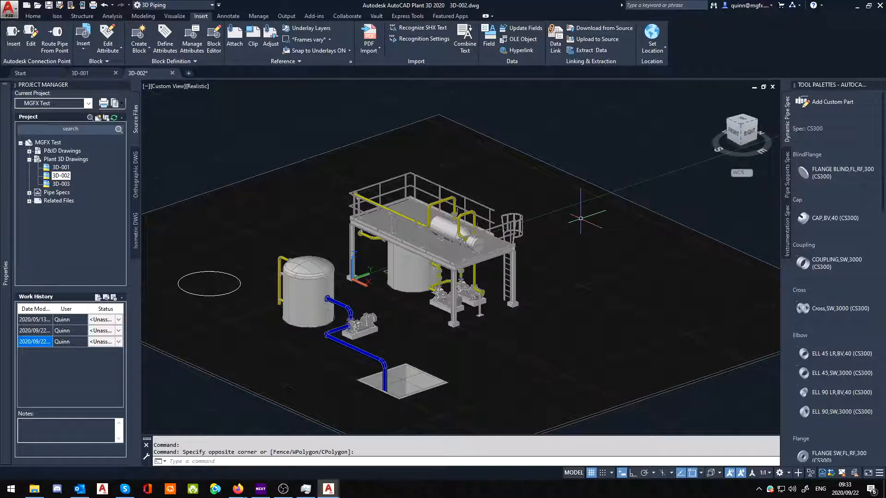
{"action": "middle_click_drag", "start_coordinate": [581, 218], "coordinate": [556, 198]}
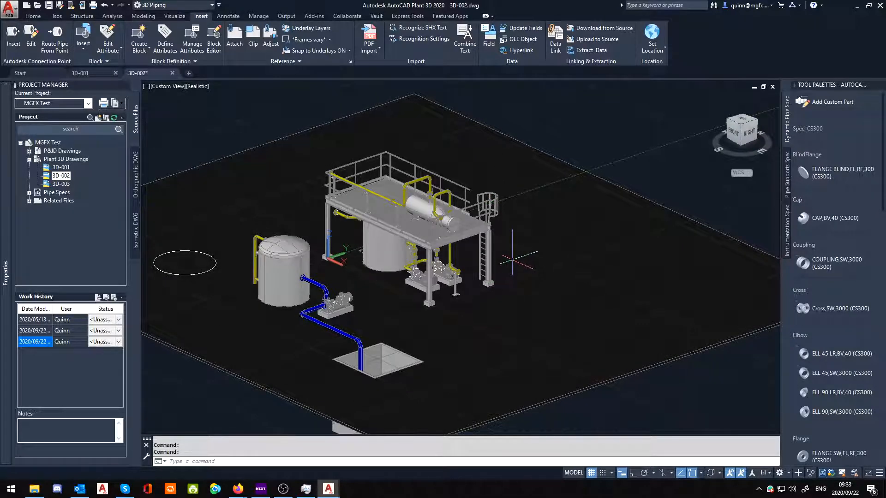
{"action": "middle_click_drag", "start_coordinate": [486, 299], "coordinate": [496, 300]}
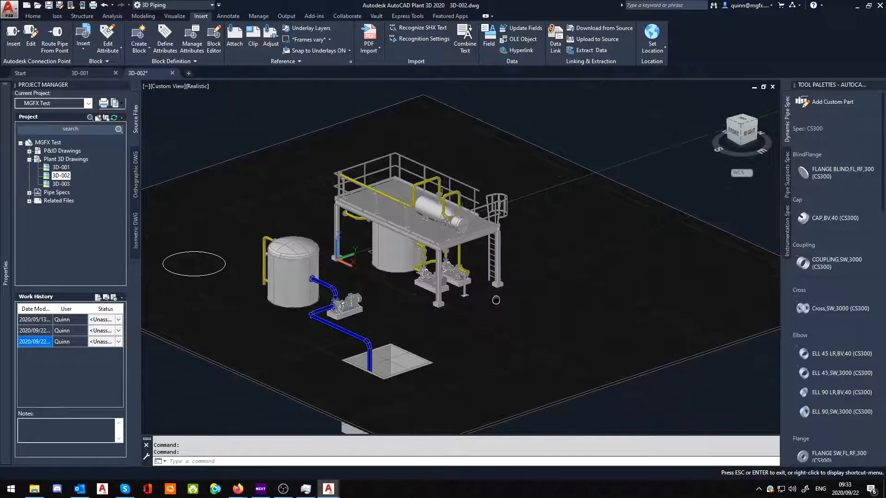